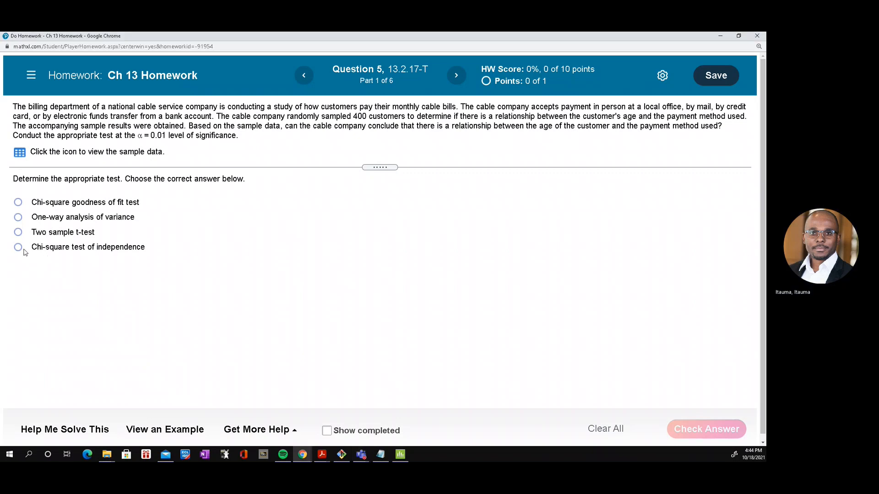
- Answer the test-type question with "Chi-square test of independence" and check the answer
{"action": "left_click", "coordinate": [23, 249]}
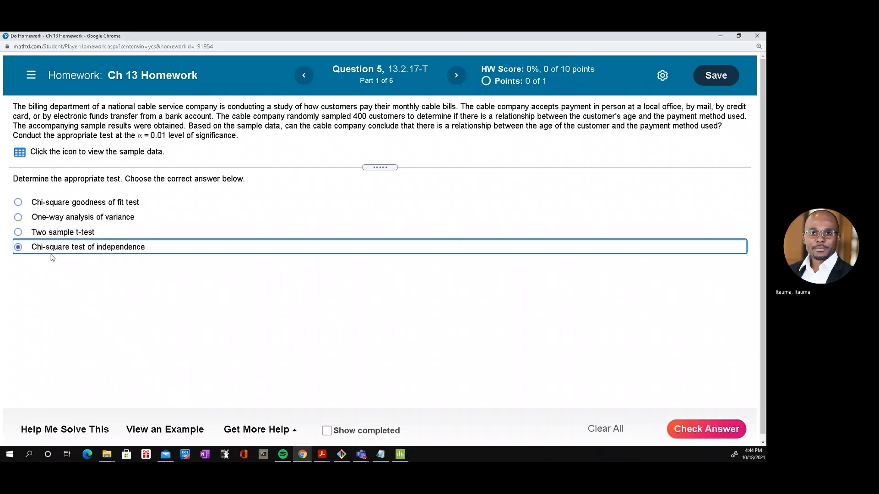
{"action": "left_click", "coordinate": [684, 434]}
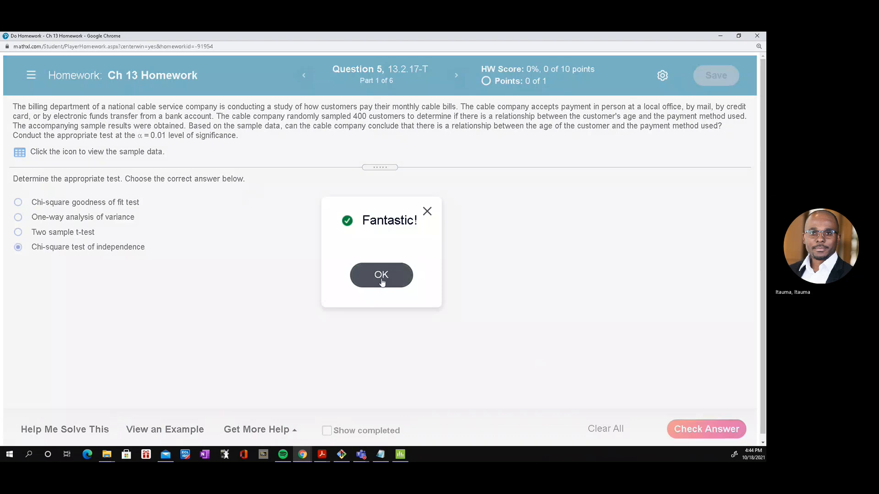
{"action": "left_click", "coordinate": [380, 274]}
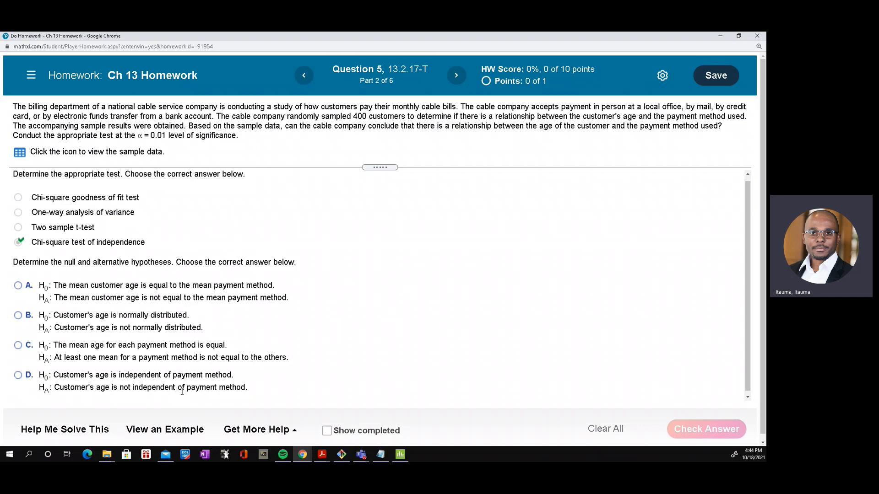
- Answer the hypotheses question with option D, customer's age independent versus not independent of payment method, and check it
{"action": "left_click", "coordinate": [18, 375]}
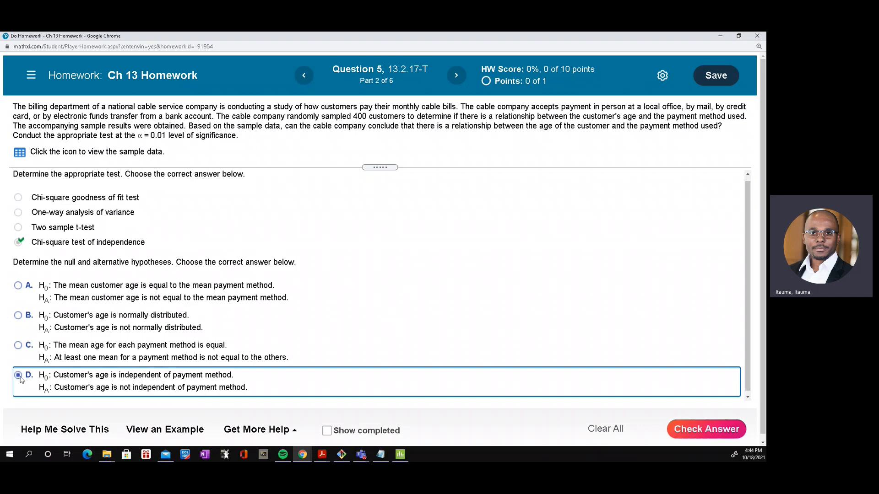
{"action": "left_click", "coordinate": [682, 428]}
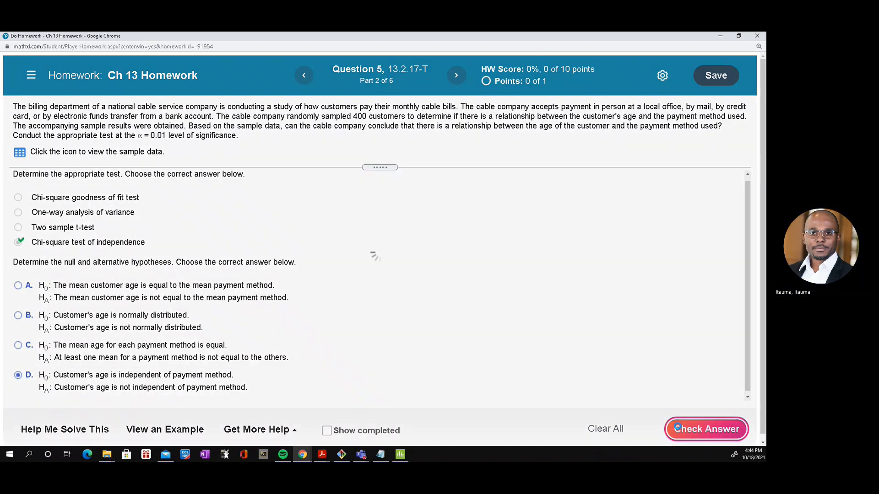
{"action": "left_click", "coordinate": [374, 284]}
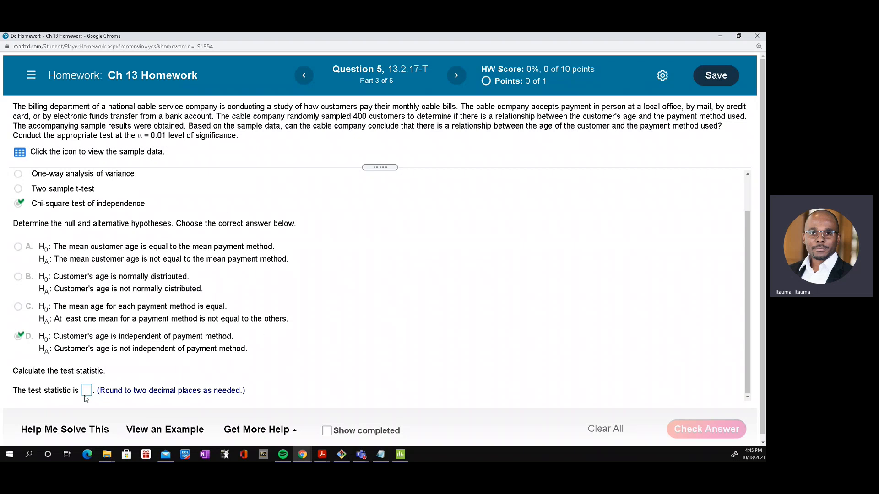
- Copy the full sample data set to the clipboard, switch to Minitab and paste it into the worksheet with its column headings
{"action": "left_click", "coordinate": [17, 154]}
{"action": "left_click", "coordinate": [509, 241]}
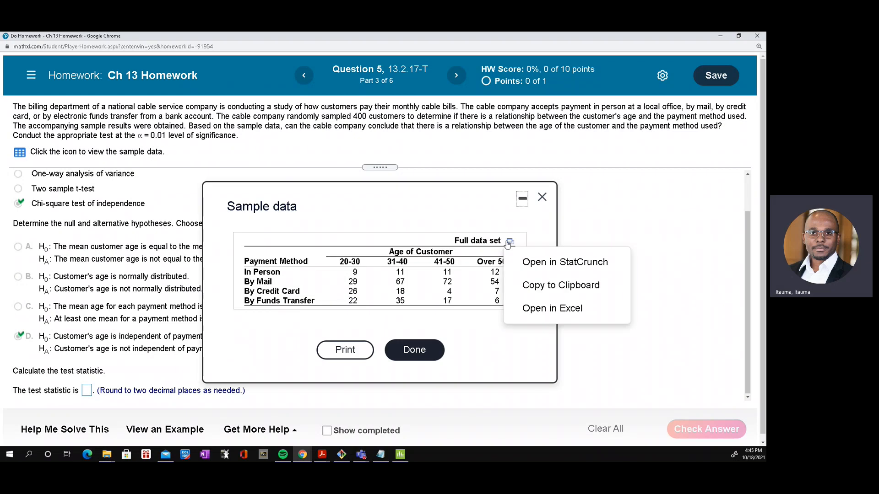
{"action": "left_click", "coordinate": [533, 284]}
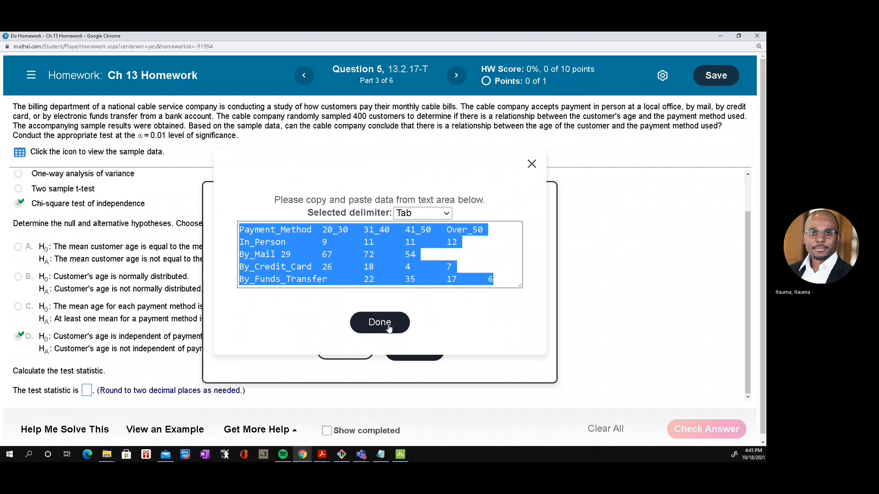
{"action": "key", "text": "alt+Tab"}
{"action": "key", "text": "ctrl+v"}
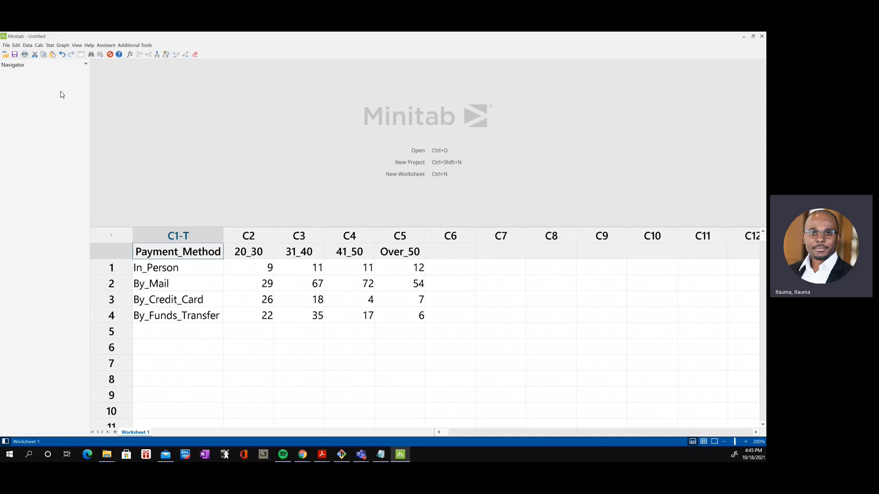
- Start a Chi-Square Test for Association using summarized data in a two-way table
{"action": "left_click", "coordinate": [51, 46]}
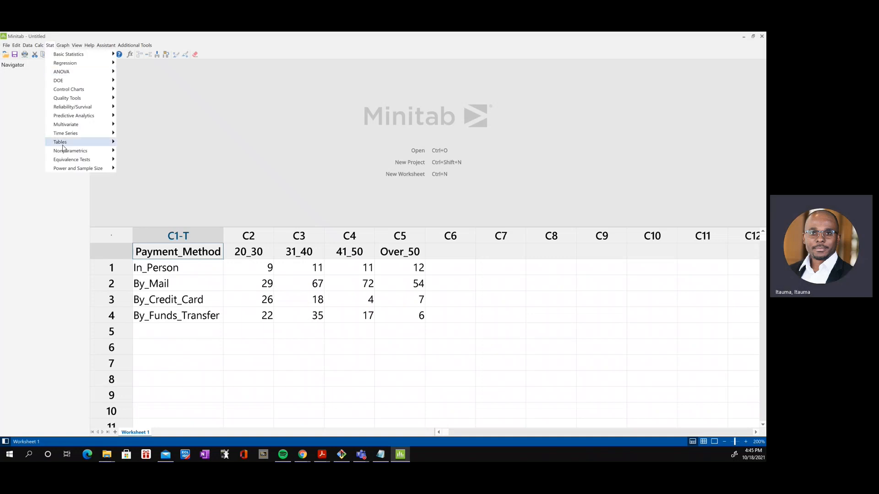
{"action": "mouse_move", "coordinate": [63, 144]}
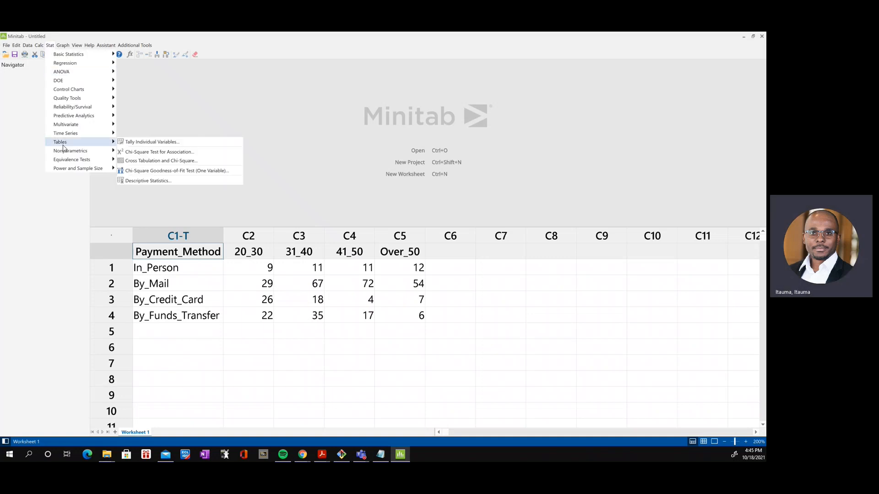
{"action": "left_click", "coordinate": [159, 153]}
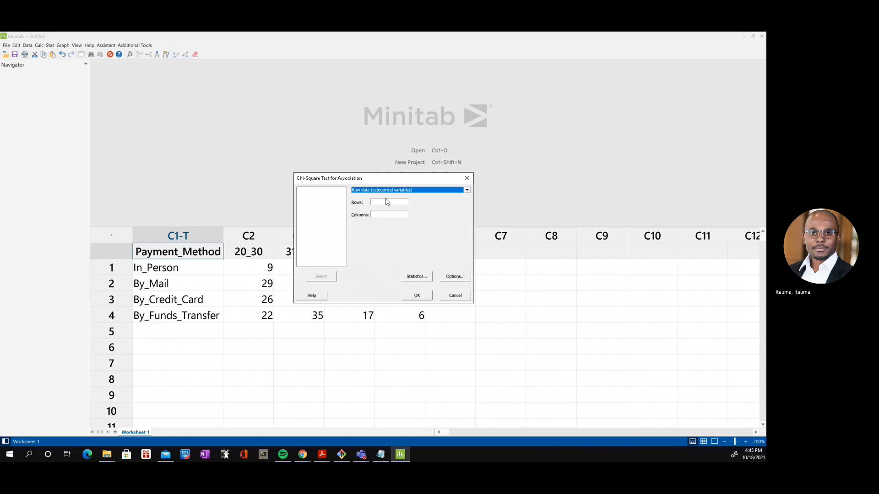
{"action": "left_click", "coordinate": [395, 191]}
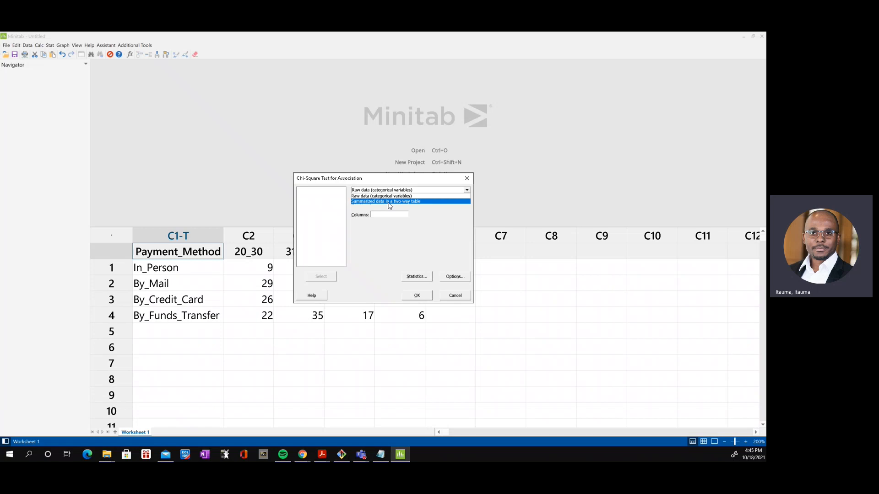
{"action": "left_click", "coordinate": [390, 202]}
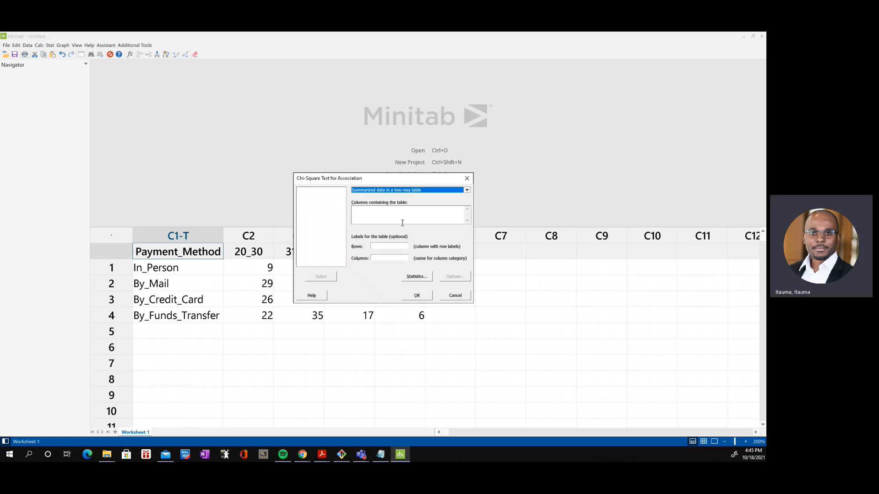
- Set columns 20_30 through Over_50 as the table data and Payment_Method as the row labels
{"action": "left_click", "coordinate": [383, 214]}
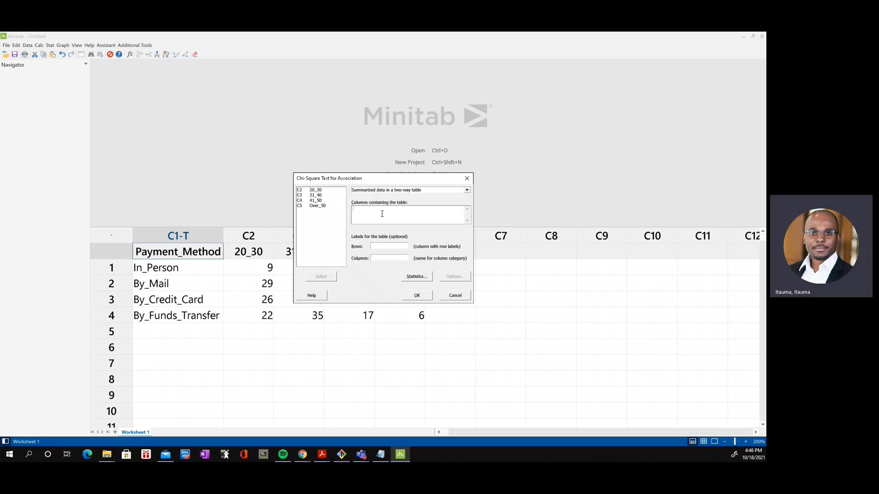
{"action": "left_click", "coordinate": [315, 190]}
{"action": "left_click", "coordinate": [317, 206], "text": "shift"}
{"action": "left_click", "coordinate": [320, 278]}
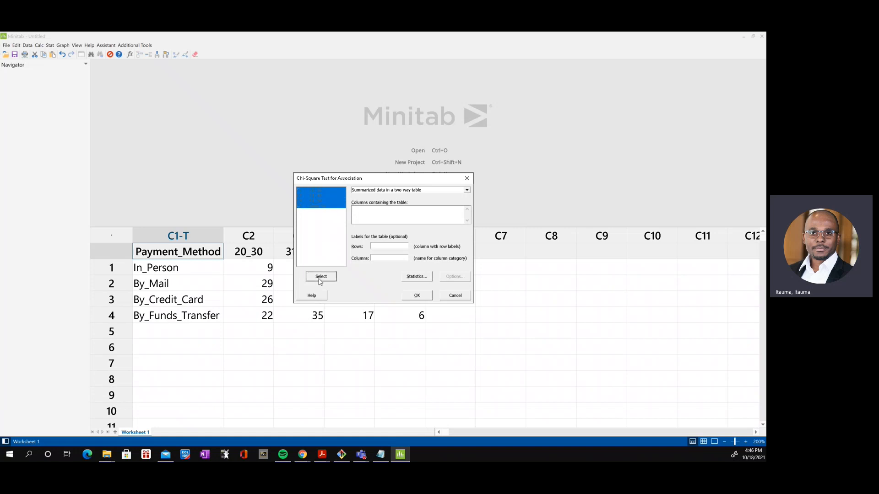
{"action": "left_click", "coordinate": [392, 245]}
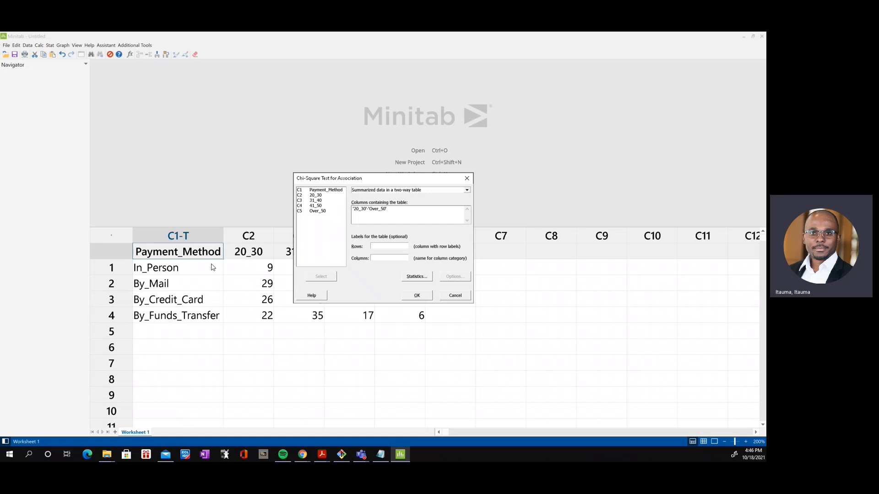
{"action": "left_click", "coordinate": [320, 190]}
{"action": "double_click", "coordinate": [326, 191]}
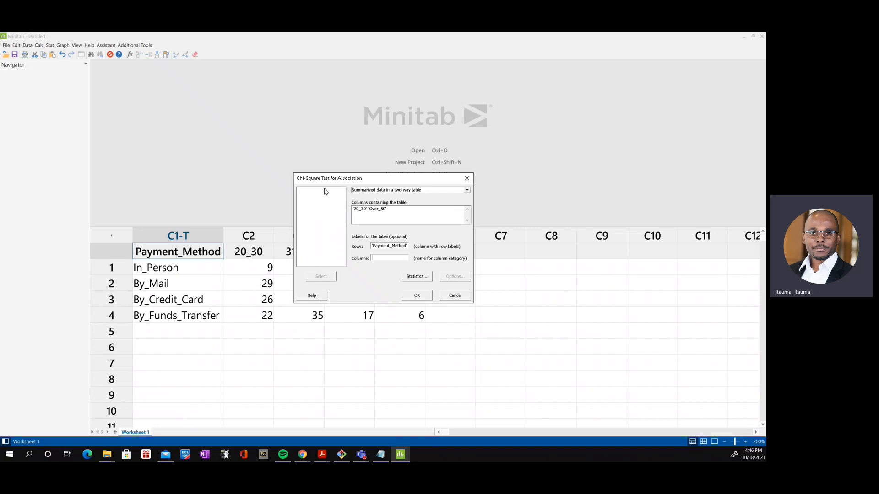
- Accept the chi-square test, counts, marginal counts and expected cell counts as output statistics, and run the test
{"action": "left_click", "coordinate": [414, 278]}
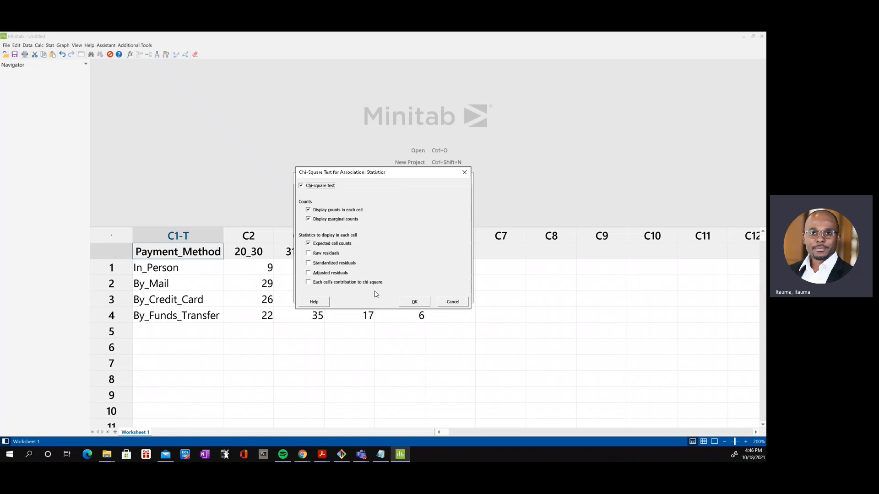
{"action": "left_click", "coordinate": [411, 303]}
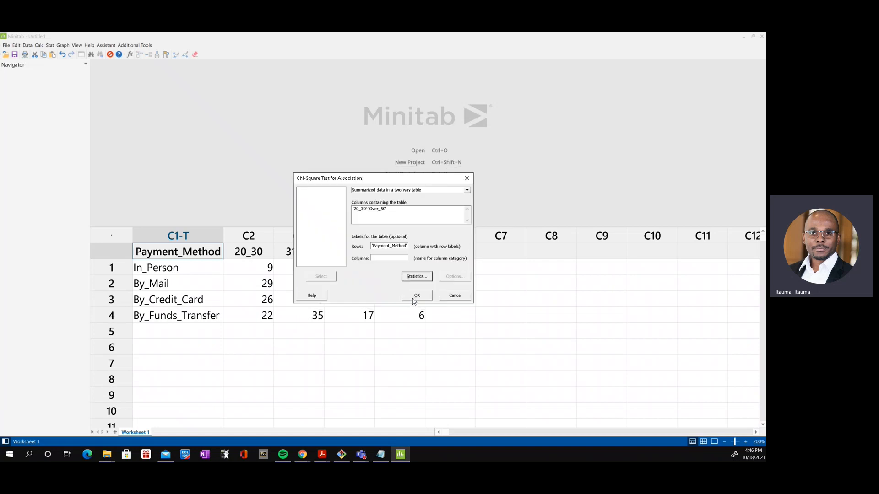
{"action": "left_click", "coordinate": [413, 296]}
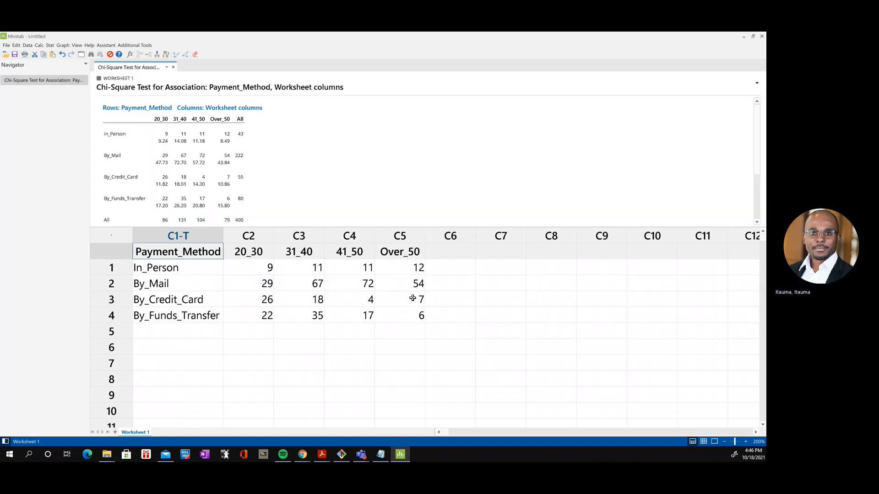
- Examine the observed and expected counts and the Pearson chi-square result, comparing them with what the homework question asks
{"action": "scroll", "coordinate": [340, 165], "scroll_direction": "down", "scroll_amount": 3}
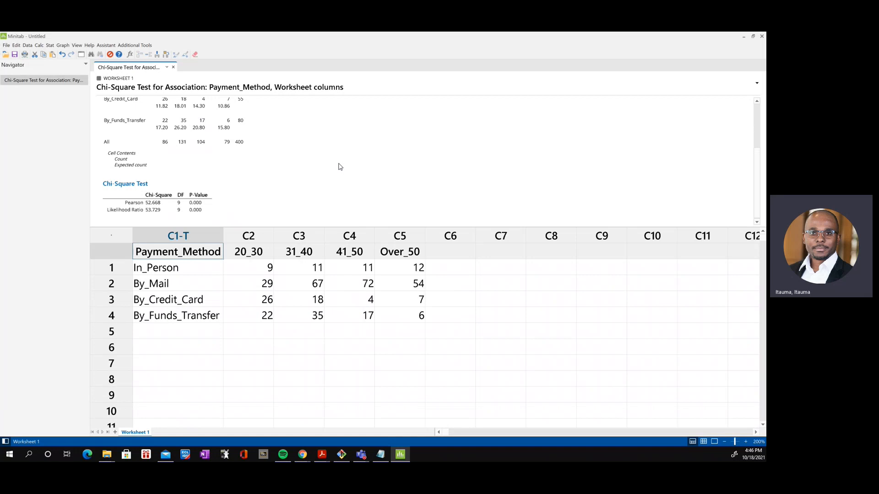
{"action": "scroll", "coordinate": [165, 137], "scroll_direction": "up", "scroll_amount": 3}
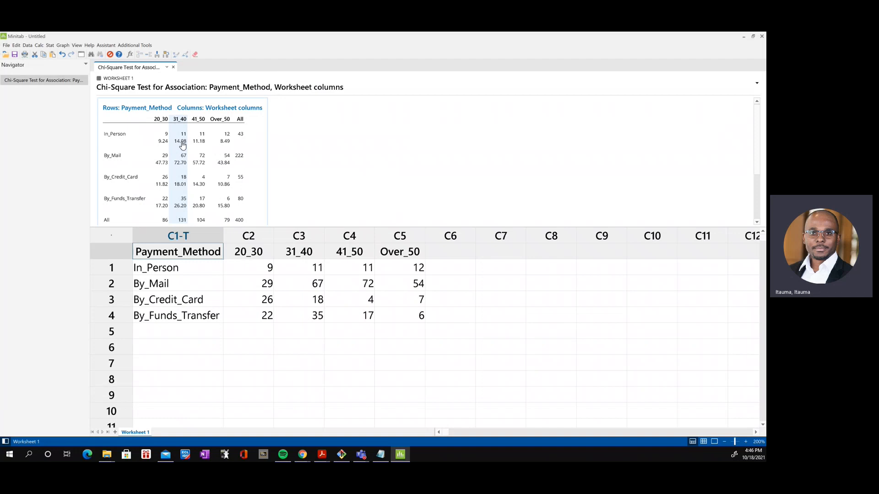
{"action": "scroll", "coordinate": [198, 160], "scroll_direction": "down", "scroll_amount": 3}
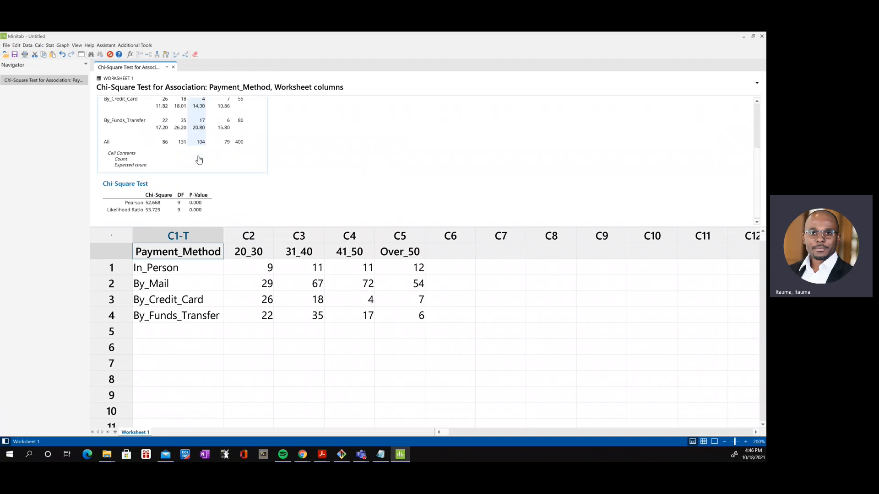
{"action": "scroll", "coordinate": [199, 159], "scroll_direction": "up", "scroll_amount": 3}
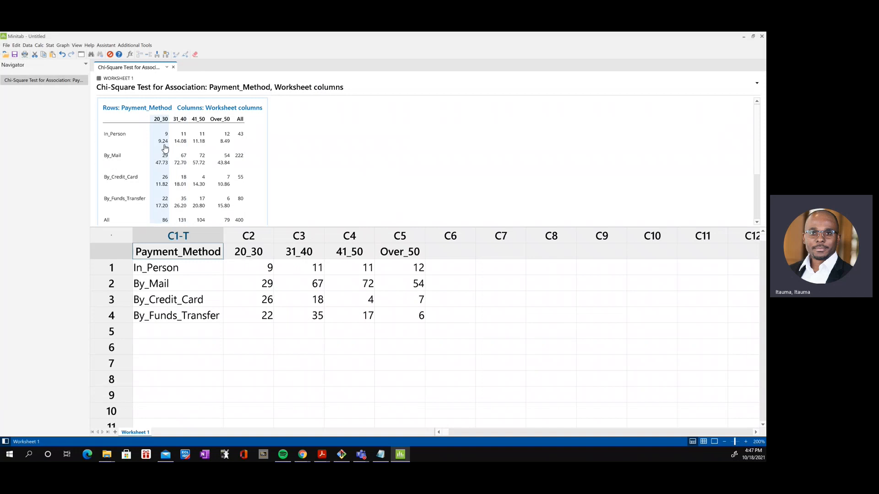
{"action": "scroll", "coordinate": [171, 166], "scroll_direction": "down", "scroll_amount": 3}
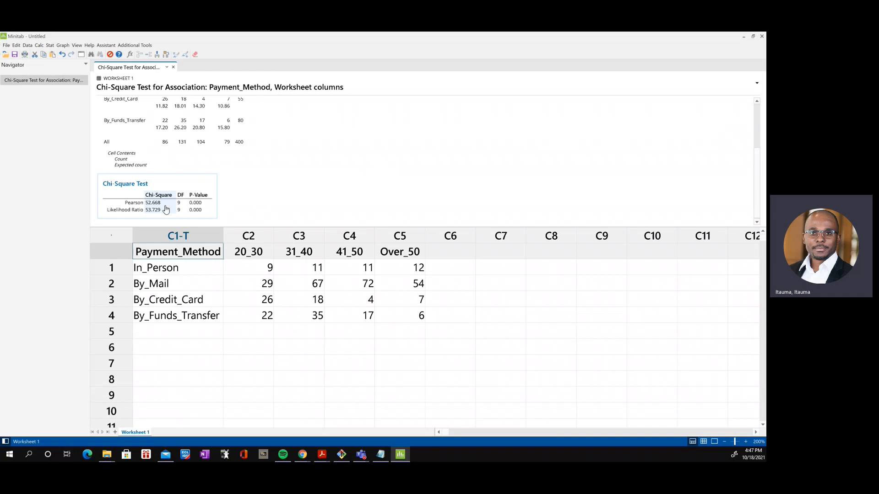
{"action": "left_click", "coordinate": [400, 455]}
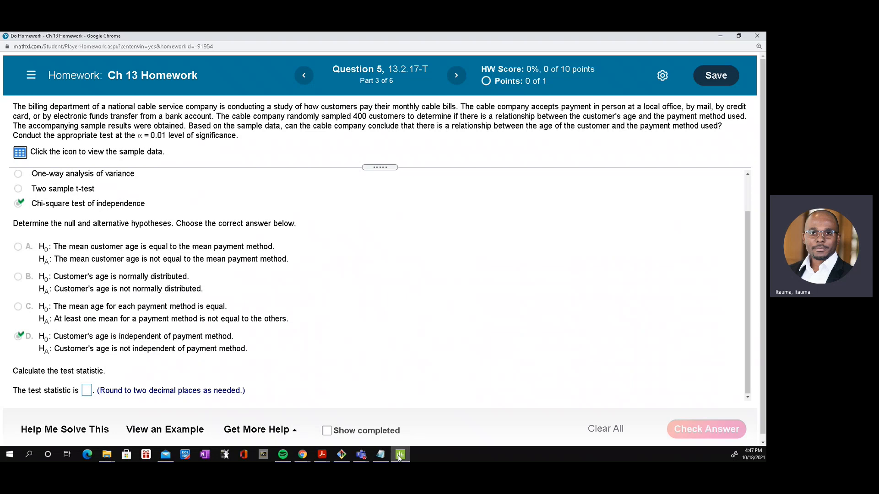
{"action": "left_click", "coordinate": [400, 456]}
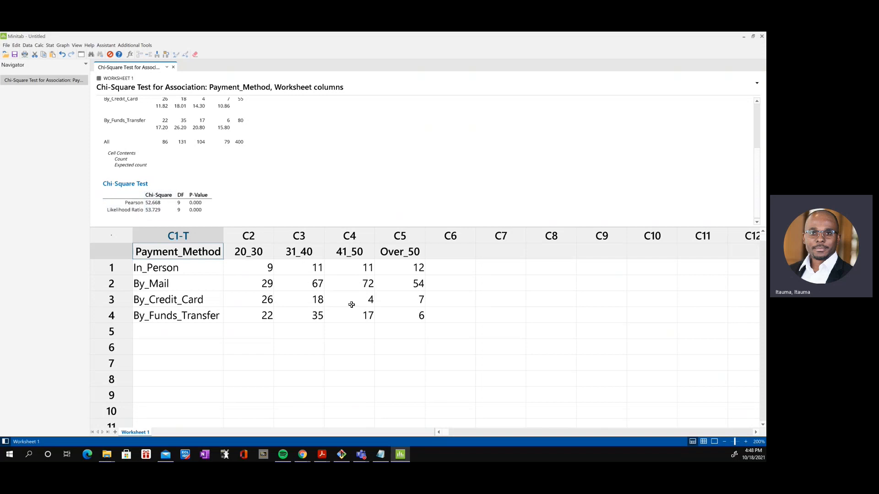
- Switch back to the homework in Chrome, enter 52.67 as the test statistic and submit the answer
{"action": "left_click", "coordinate": [405, 458]}
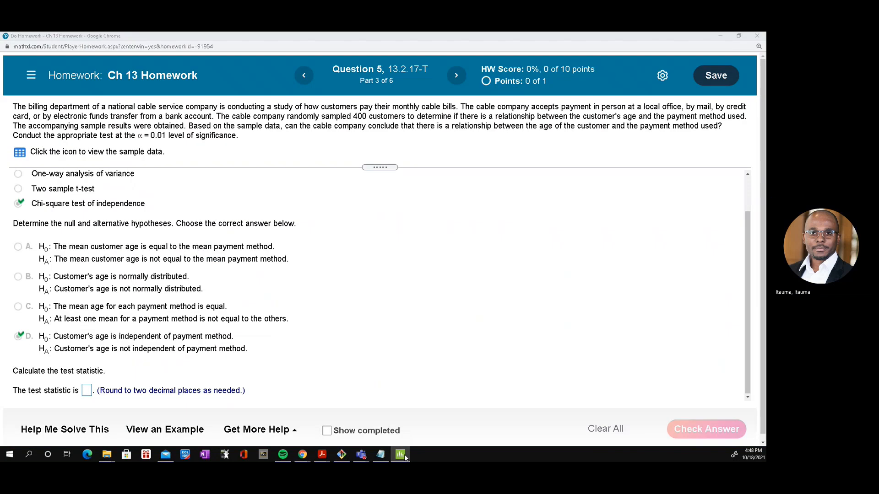
{"action": "left_click", "coordinate": [87, 390]}
{"action": "type", "text": "52.6"}
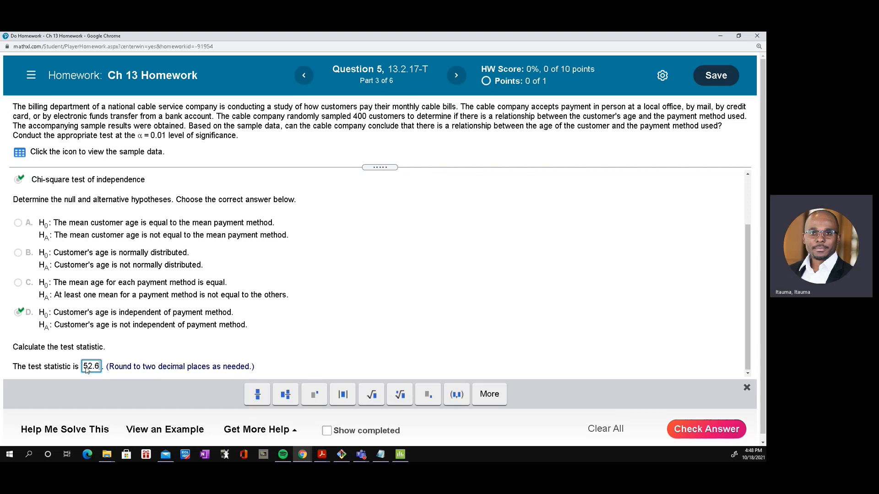
{"action": "type", "text": "7"}
{"action": "key", "text": "Return"}
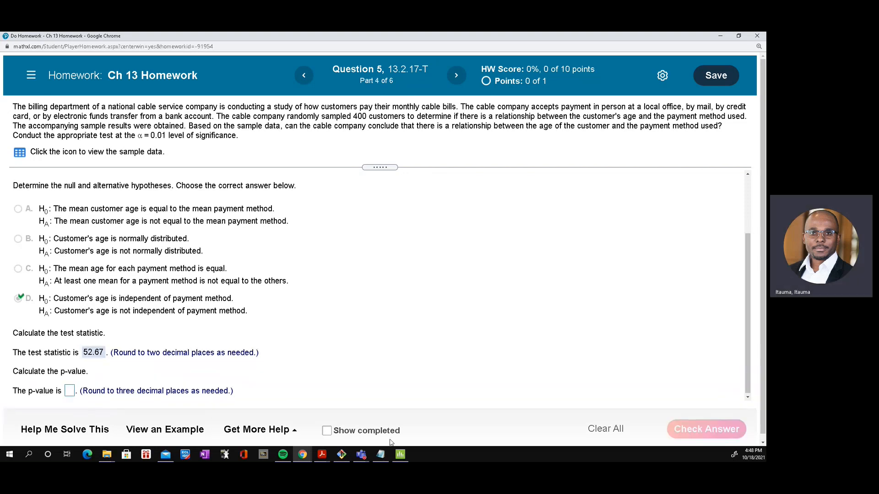
- Switch to Minitab and show the P-Value column of the chi-square test table with 8 decimal places
{"action": "left_click", "coordinate": [406, 456]}
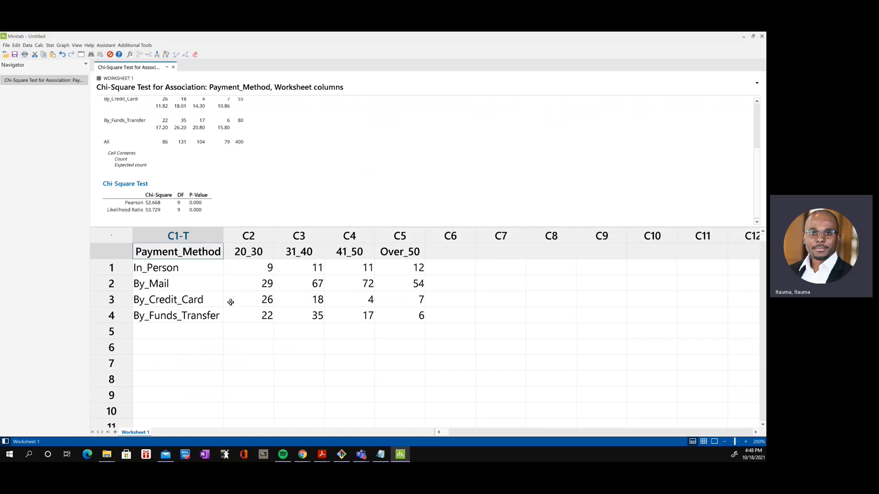
{"action": "right_click", "coordinate": [200, 204]}
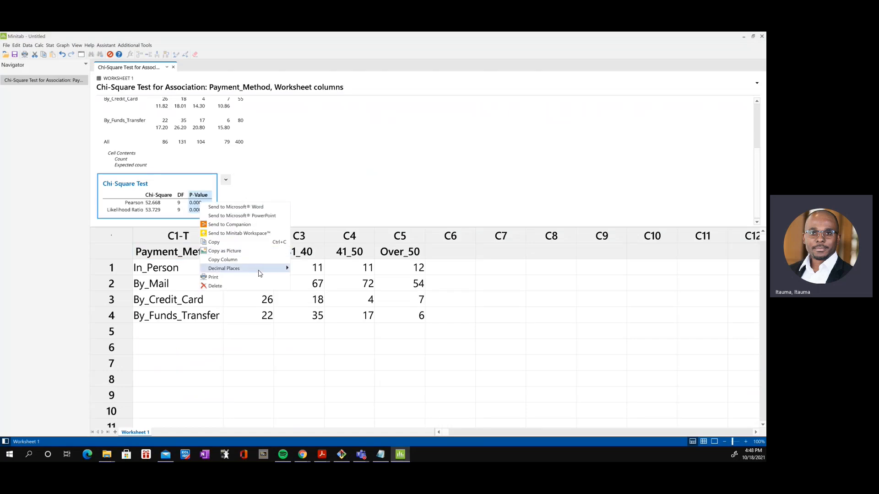
{"action": "mouse_move", "coordinate": [270, 269]}
{"action": "left_click", "coordinate": [306, 340]}
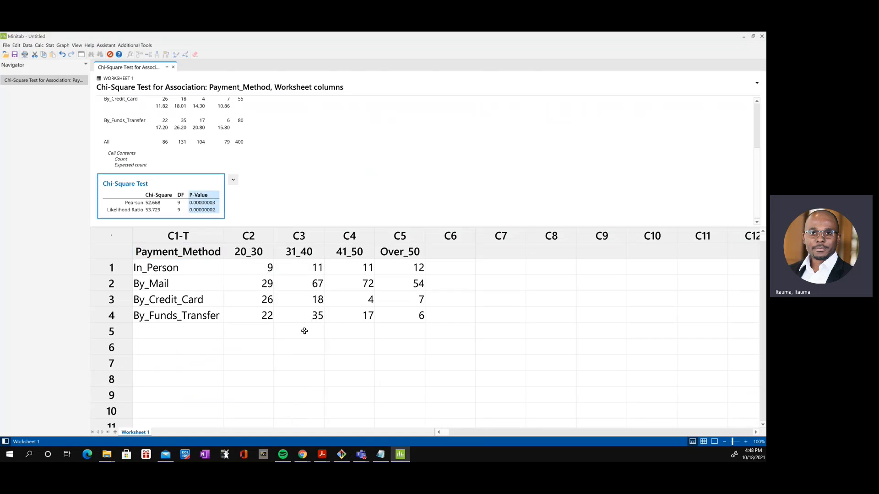
- Set the P-Value column of the chi-square test table to 3 decimal places
{"action": "right_click", "coordinate": [204, 208]}
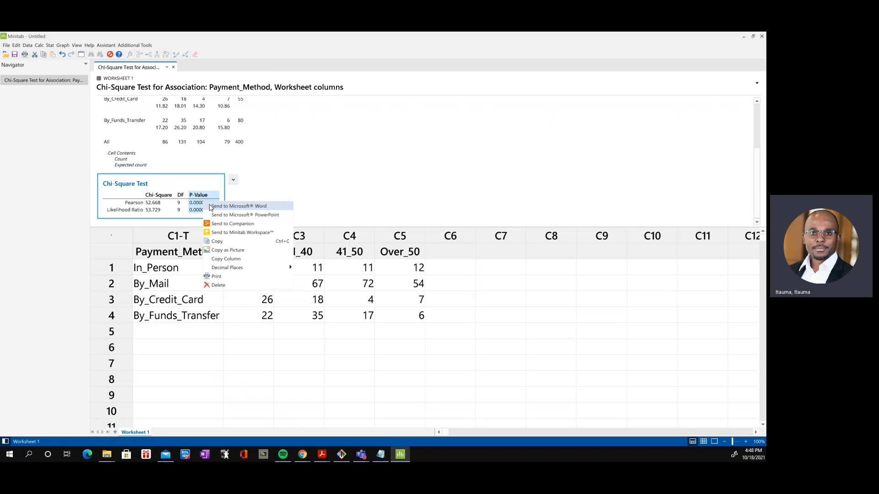
{"action": "mouse_move", "coordinate": [256, 268]}
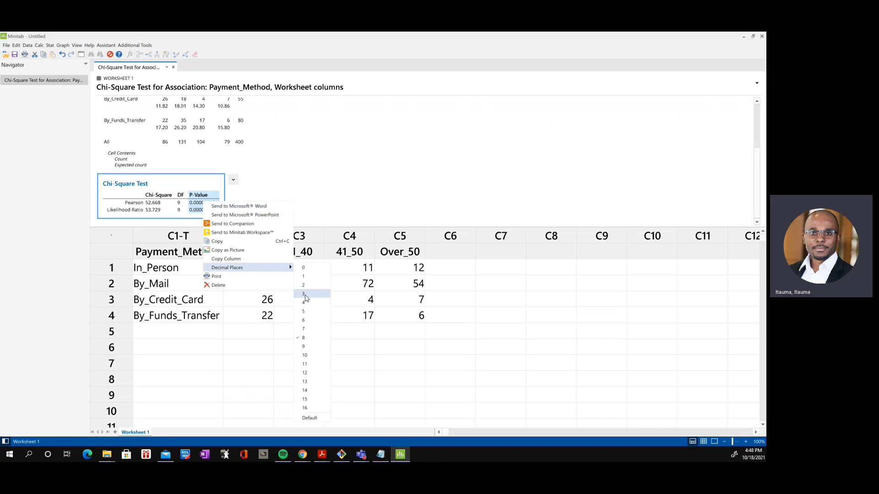
{"action": "left_click", "coordinate": [303, 295]}
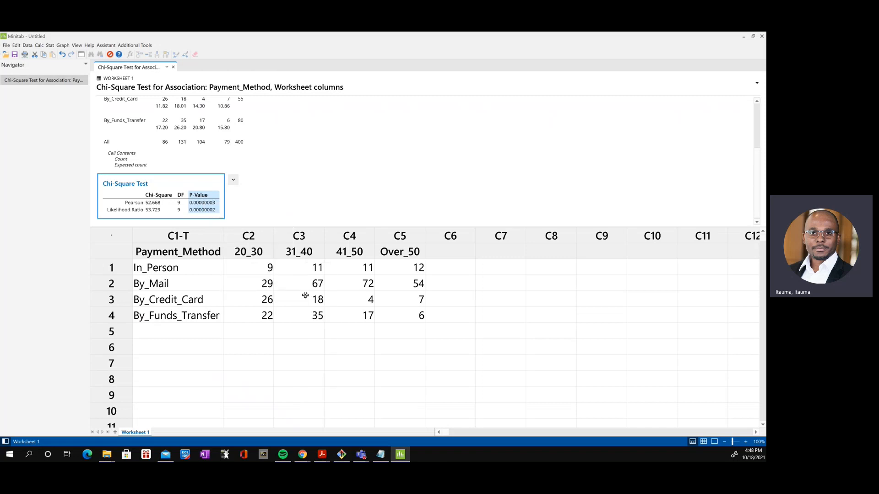
- Switch back to the homework in Chrome, enter 0.000 as the p-value and submit the answer
{"action": "left_click", "coordinate": [409, 458]}
{"action": "left_click", "coordinate": [70, 367]}
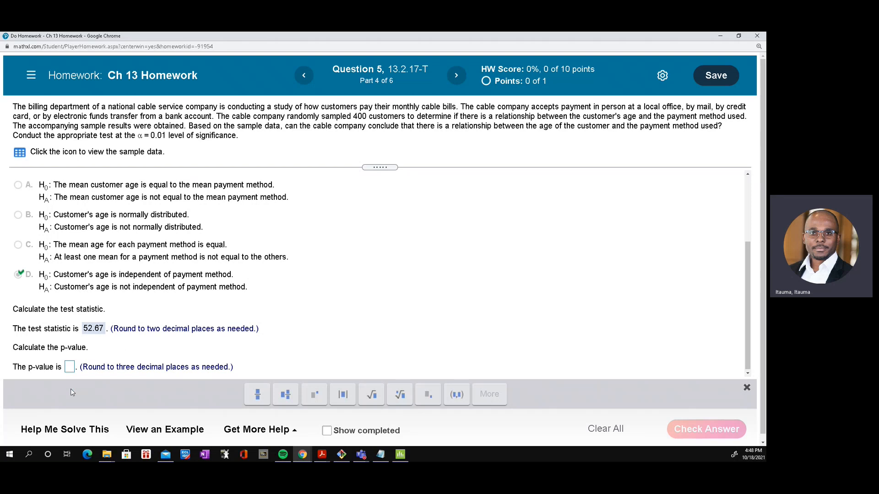
{"action": "type", "text": "0.0"}
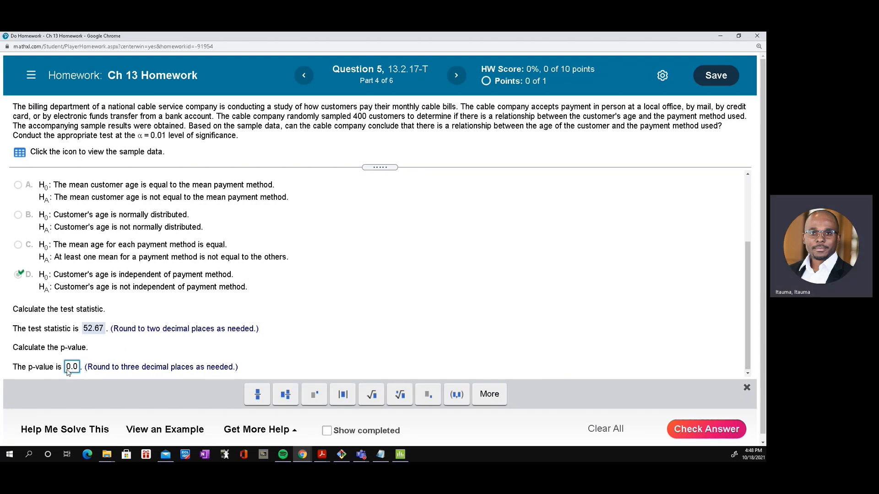
{"action": "type", "text": "00"}
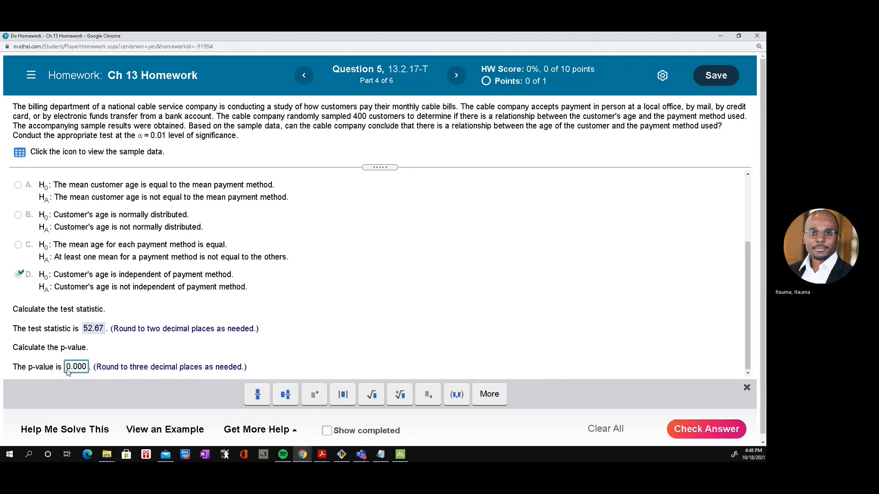
{"action": "key", "text": "Return"}
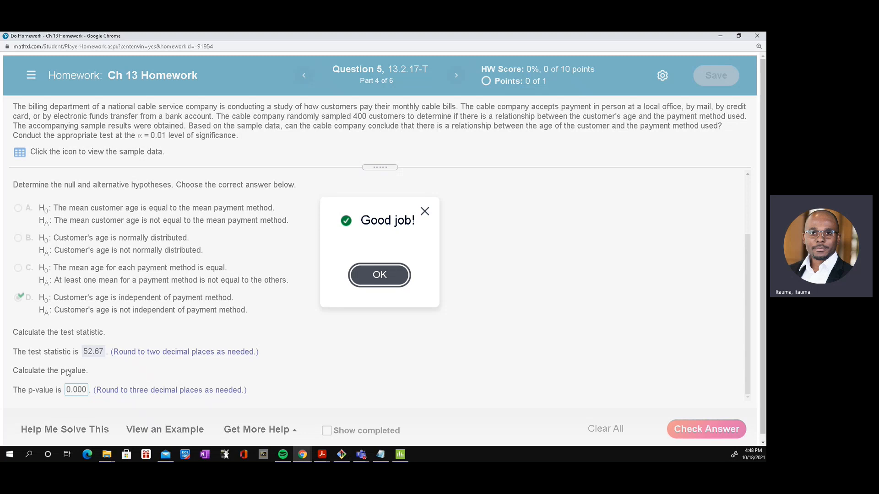
{"action": "key", "text": "Return"}
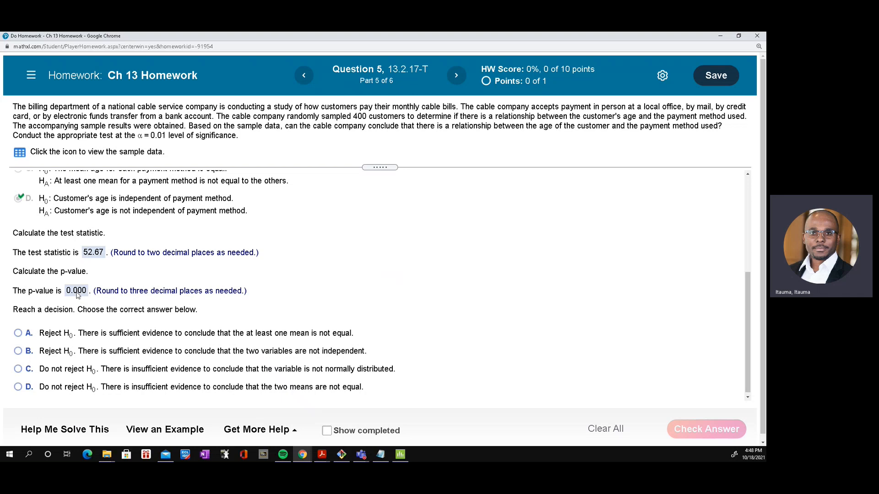
- Review the hypotheses, then answer the decision part with B, reject H0 because the two variables are not independent, and check it
{"action": "scroll", "coordinate": [75, 295], "scroll_direction": "up", "scroll_amount": 2}
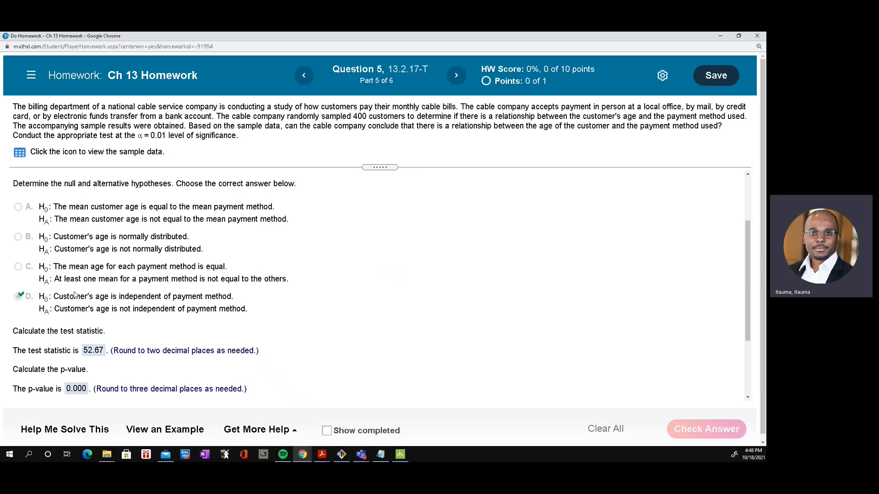
{"action": "scroll", "coordinate": [75, 295], "scroll_direction": "up", "scroll_amount": 2}
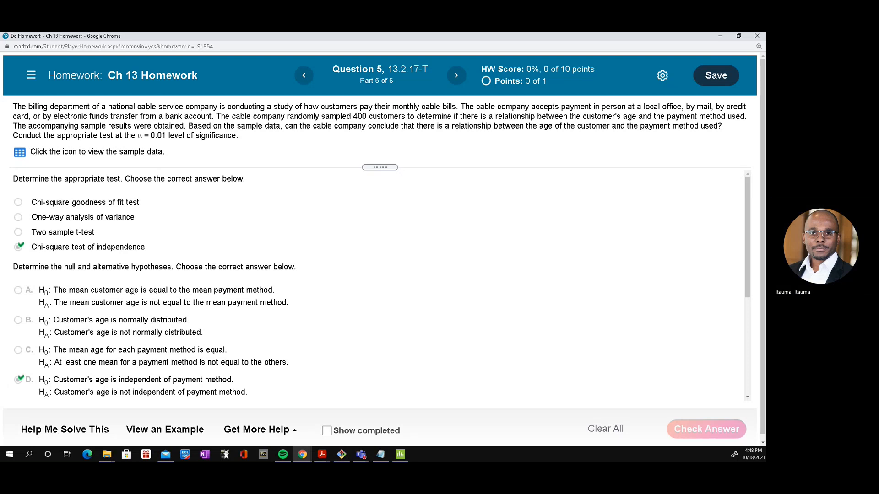
{"action": "scroll", "coordinate": [131, 291], "scroll_direction": "down", "scroll_amount": 4}
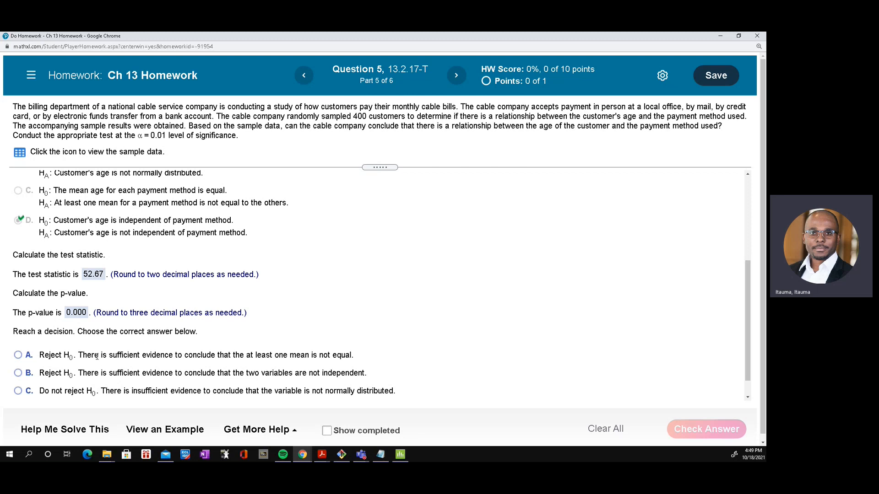
{"action": "scroll", "coordinate": [97, 356], "scroll_direction": "down", "scroll_amount": 2}
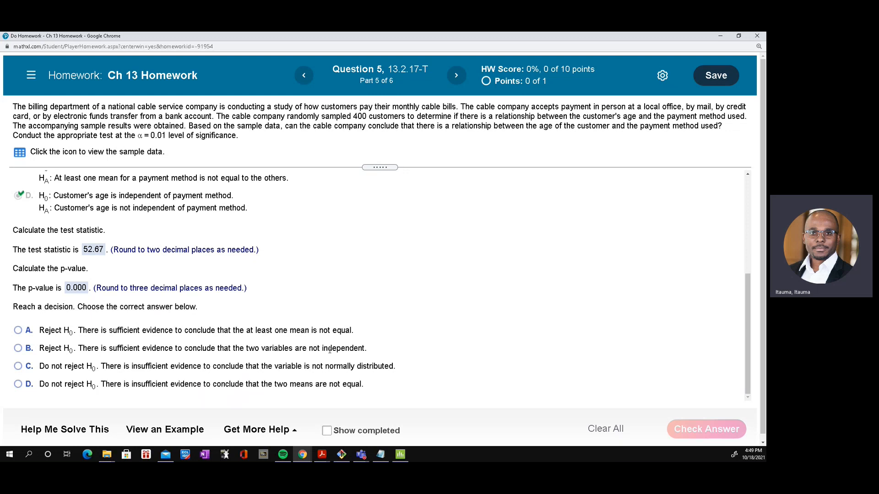
{"action": "left_click", "coordinate": [18, 349]}
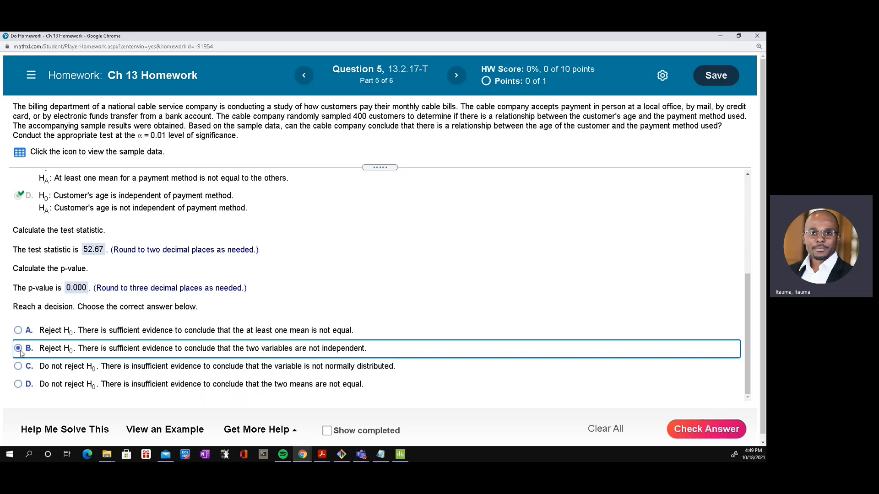
{"action": "left_click", "coordinate": [708, 429]}
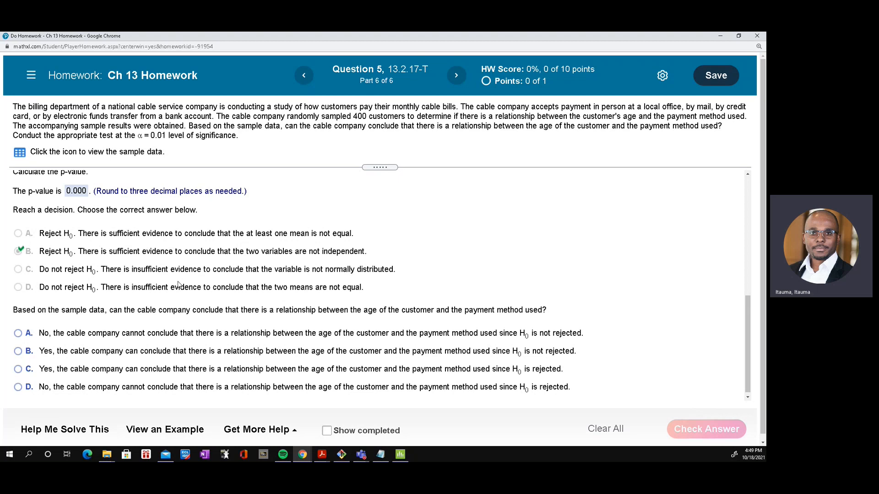
- Answer the final part with C, that the company can conclude there is a relationship since H0 is rejected, and check it
{"action": "scroll", "coordinate": [100, 357], "scroll_direction": "up", "scroll_amount": 6}
{"action": "scroll", "coordinate": [100, 358], "scroll_direction": "down", "scroll_amount": 2}
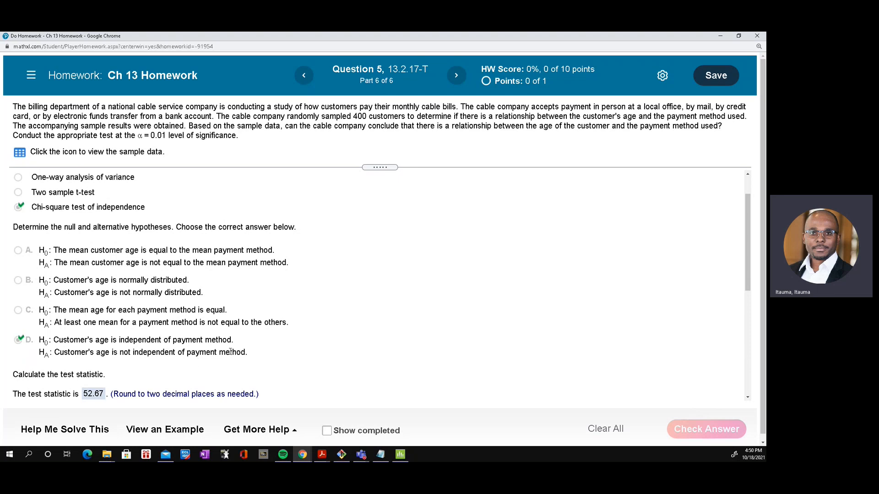
{"action": "scroll", "coordinate": [231, 351], "scroll_direction": "down", "scroll_amount": 5}
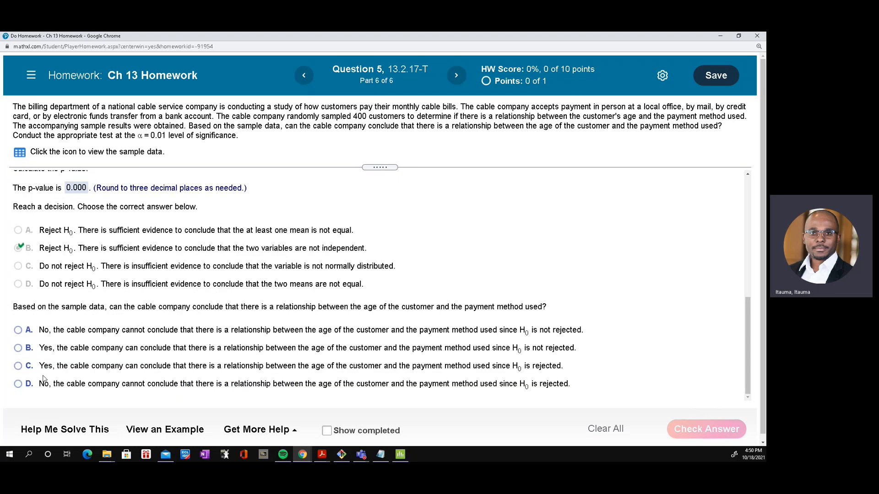
{"action": "left_click", "coordinate": [19, 367]}
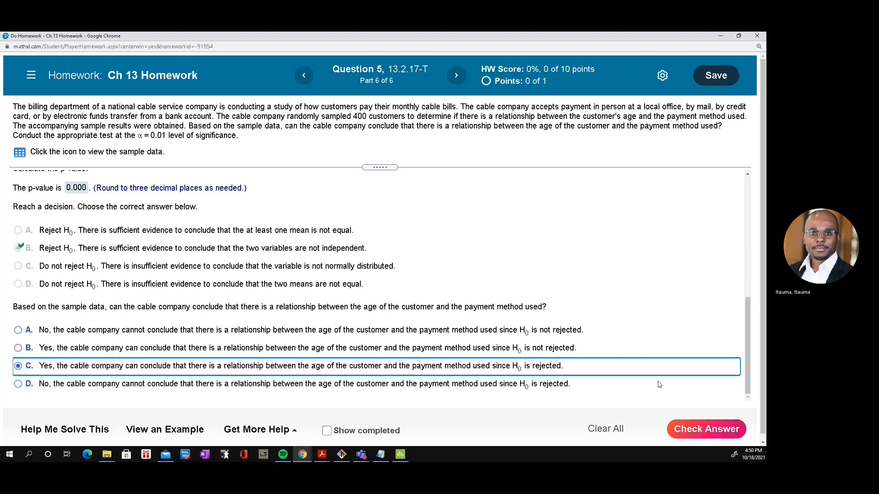
{"action": "left_click", "coordinate": [692, 432]}
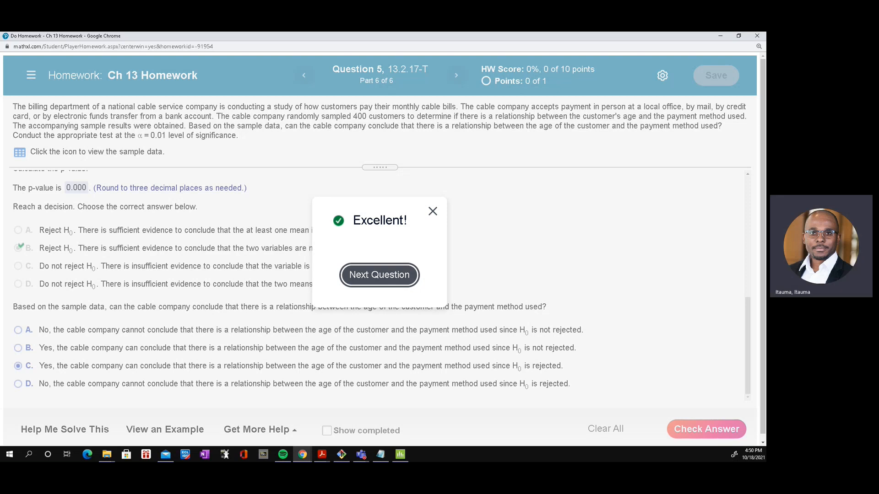
- Switch back to Minitab
{"action": "left_click", "coordinate": [406, 455]}
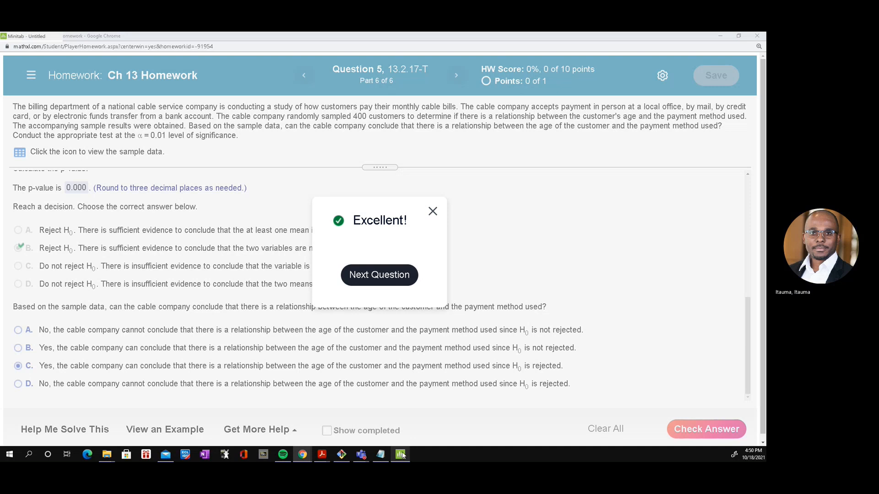